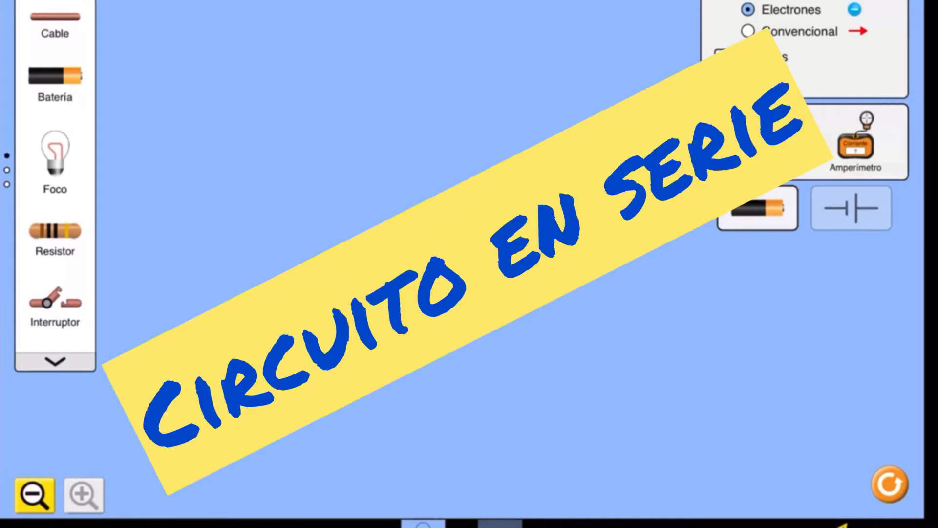
# Step: Place a vertical battery and attach one wire rising from its upper end and a second wire heading right to begin the circuit's top side
pyautogui.moveTo(55, 76); pyautogui.dragTo(219, 334)
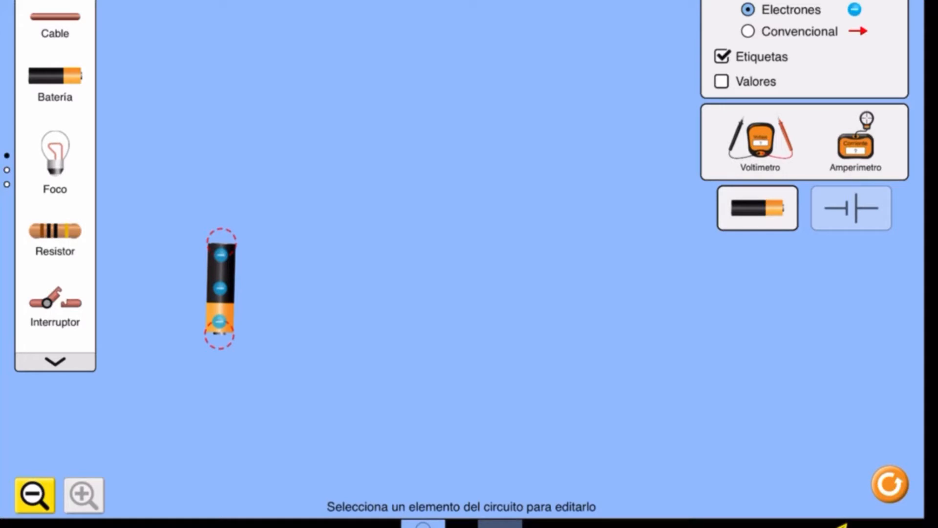
pyautogui.moveTo(221, 288); pyautogui.dragTo(225, 312)
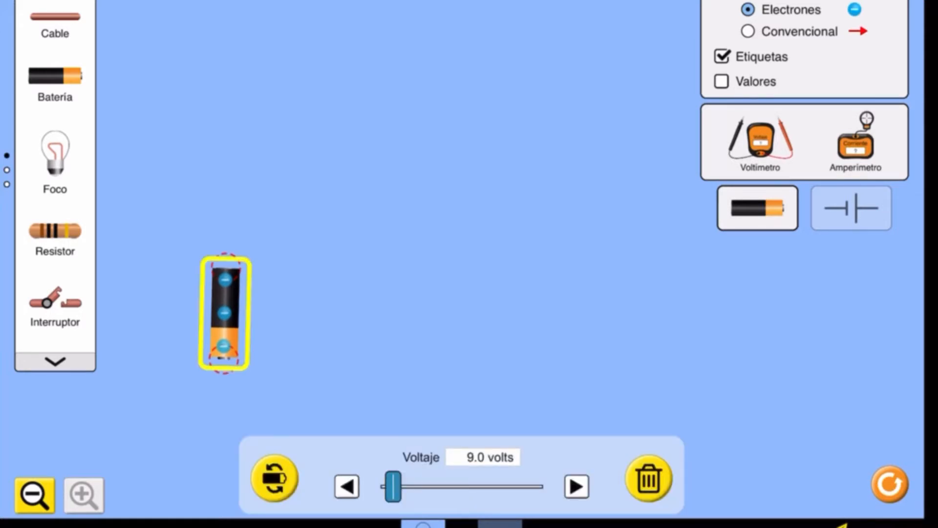
pyautogui.click(391, 244)
pyautogui.moveTo(55, 18); pyautogui.dragTo(223, 114)
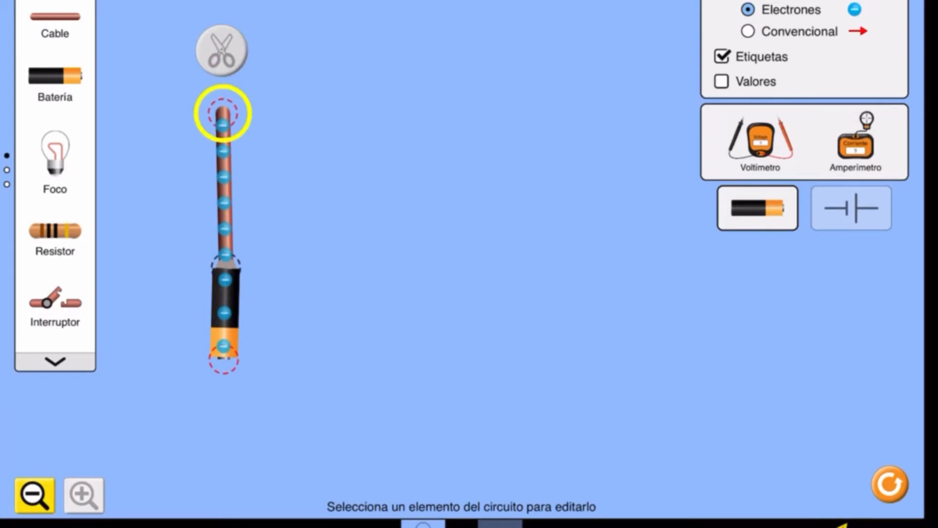
pyautogui.moveTo(54, 17); pyautogui.dragTo(364, 118)
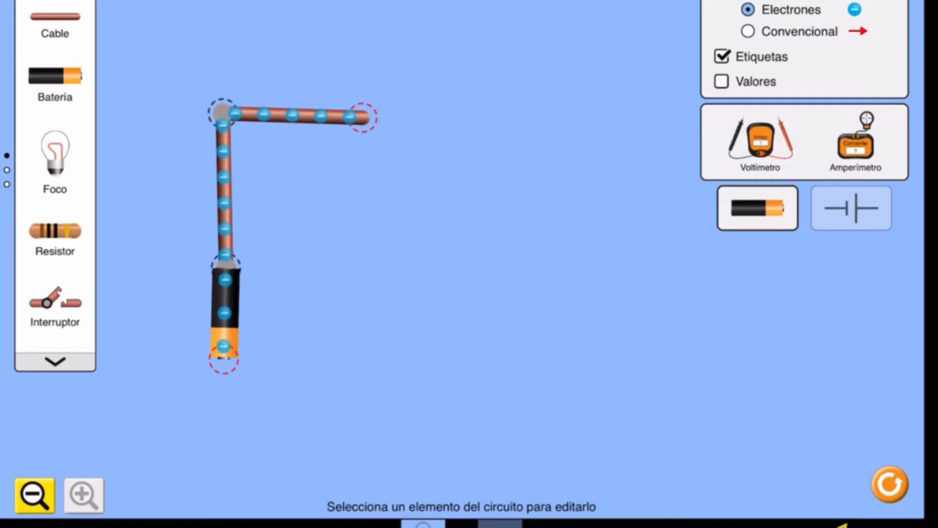
# Step: Continue the circuit's top side with a resistor and a wire, and build its right side downward with a wire and a second resistor
pyautogui.moveTo(54, 231); pyautogui.dragTo(411, 118)
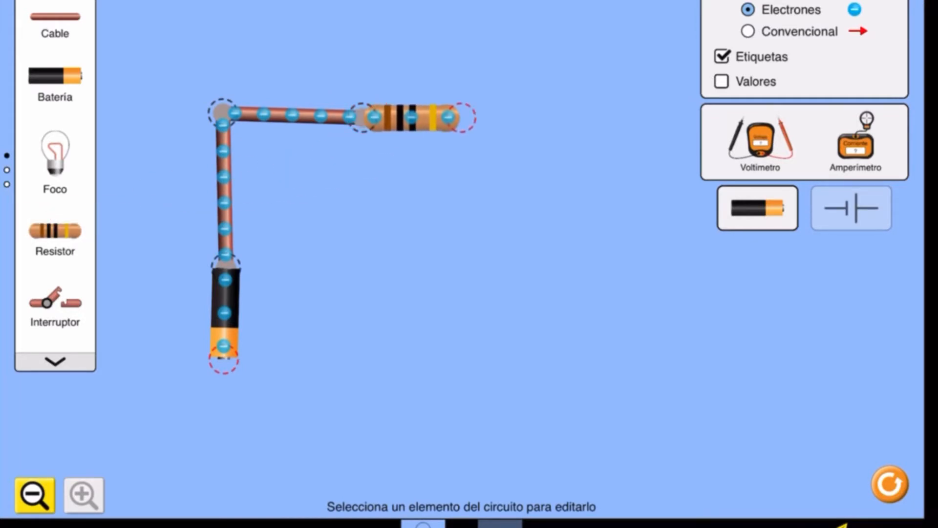
pyautogui.moveTo(55, 17); pyautogui.dragTo(574, 117)
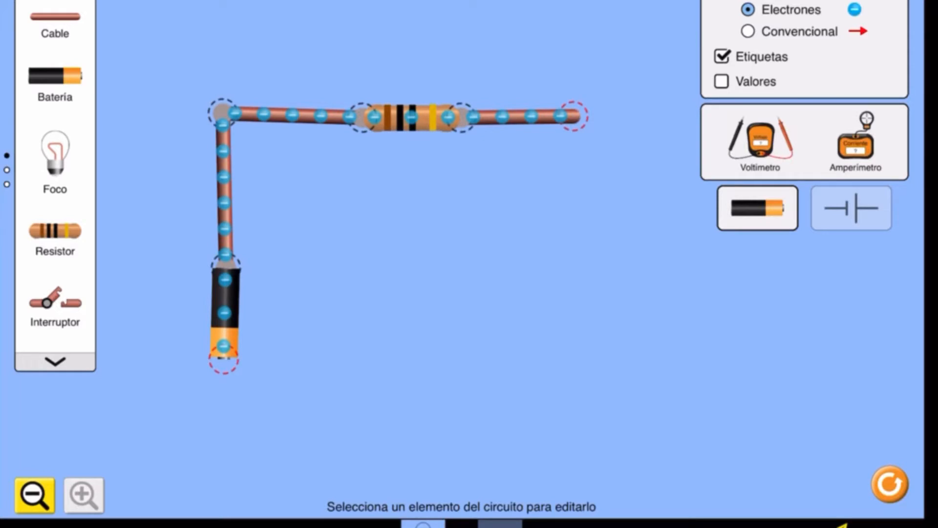
pyautogui.moveTo(55, 17); pyautogui.dragTo(573, 238)
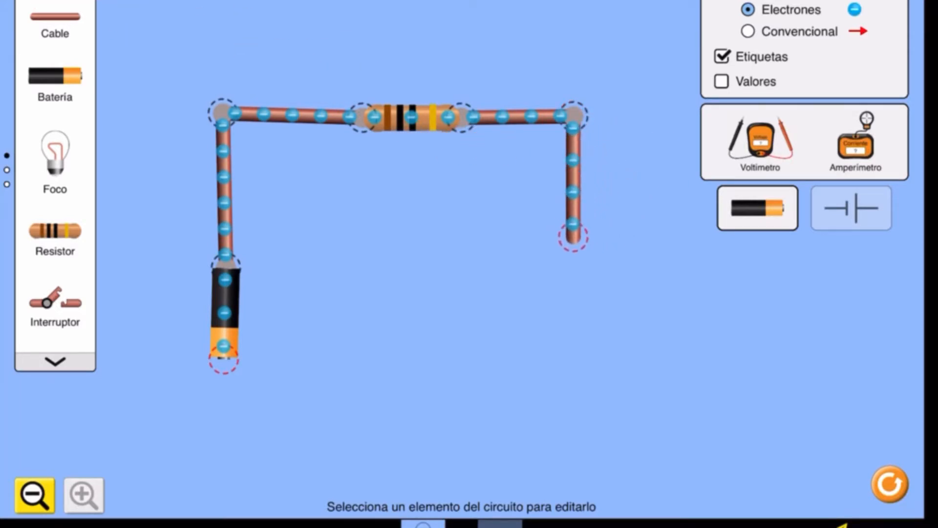
pyautogui.moveTo(55, 231)
pyautogui.mouseDown()
pyautogui.moveTo(431, 274)
pyautogui.moveTo(521, 237)
pyautogui.moveTo(520, 288)
pyautogui.moveTo(572, 313)
pyautogui.moveTo(596, 306)
pyautogui.moveTo(570, 285)
pyautogui.moveTo(561, 291)
pyautogui.moveTo(574, 297)
pyautogui.mouseUp()
pyautogui.click(572, 235)
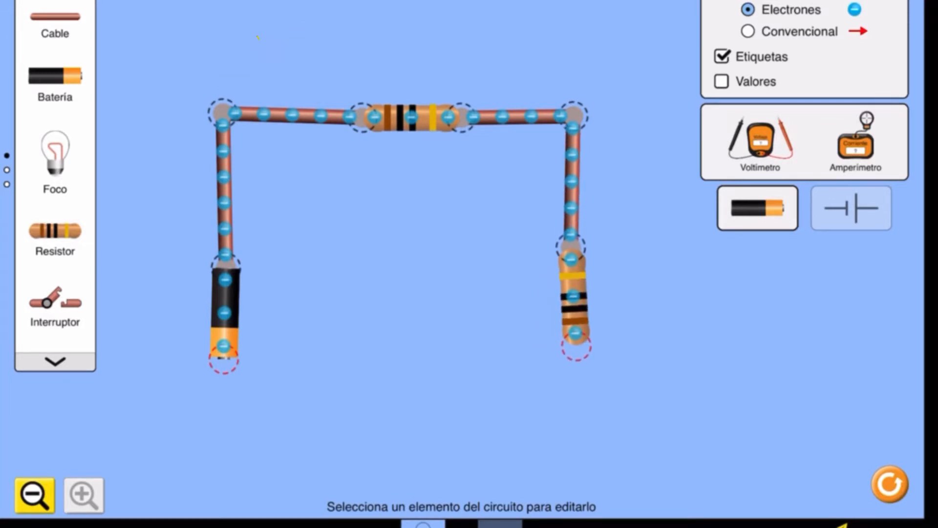
# Step: Close the loop with a wire below the right resistor, a third resistor between two wires along the bottom, and a wire up to the battery
pyautogui.moveTo(55, 17); pyautogui.dragTo(575, 461)
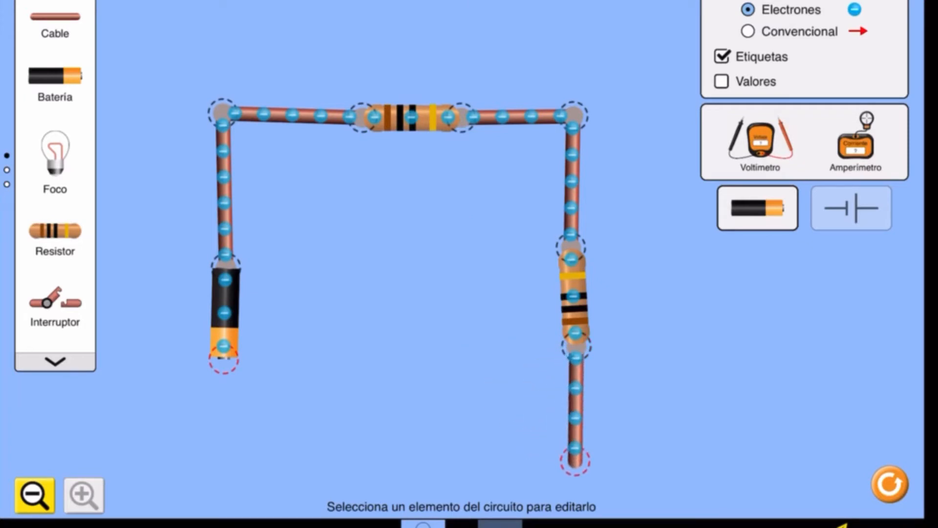
pyautogui.moveTo(55, 17)
pyautogui.mouseDown()
pyautogui.moveTo(136, 38)
pyautogui.moveTo(528, 460)
pyautogui.mouseUp()
pyautogui.moveTo(54, 230)
pyautogui.mouseDown()
pyautogui.moveTo(251, 323)
pyautogui.moveTo(398, 452)
pyautogui.moveTo(435, 460)
pyautogui.mouseUp()
pyautogui.moveTo(54, 17)
pyautogui.mouseDown()
pyautogui.moveTo(64, 10)
pyautogui.moveTo(268, 366)
pyautogui.moveTo(337, 462)
pyautogui.moveTo(221, 460)
pyautogui.mouseUp()
pyautogui.moveTo(55, 17); pyautogui.dragTo(144, 65)
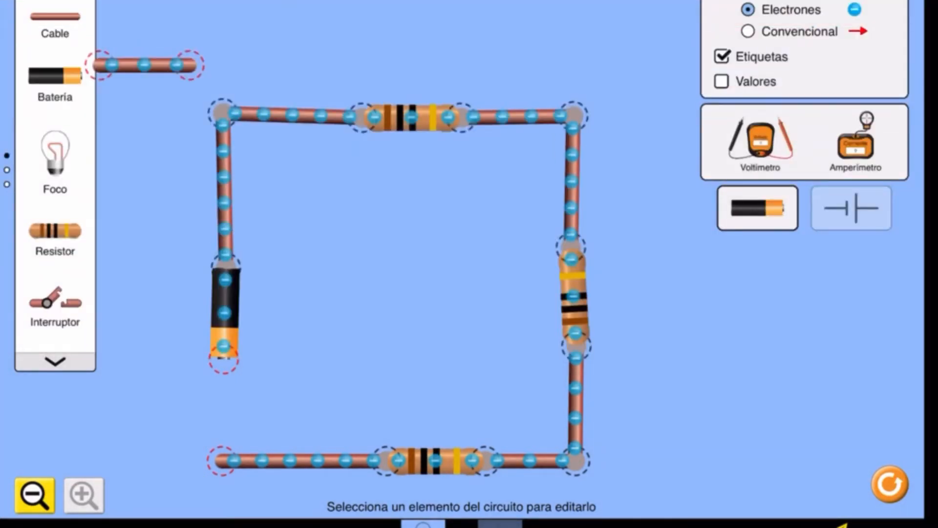
pyautogui.moveTo(145, 65); pyautogui.dragTo(221, 460)
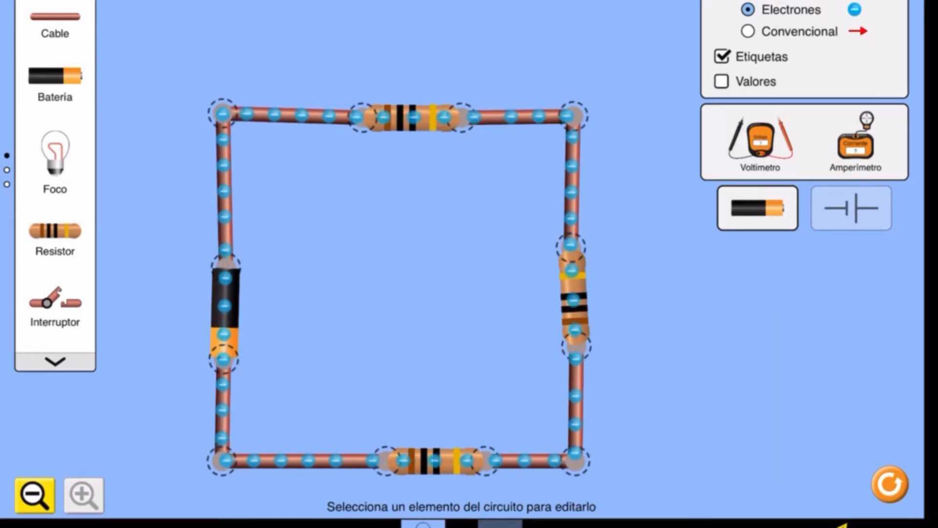
# Step: View the circuit as a schematic, set the battery voltage to 48 volts, and return to the lifelike component view
pyautogui.click(851, 207)
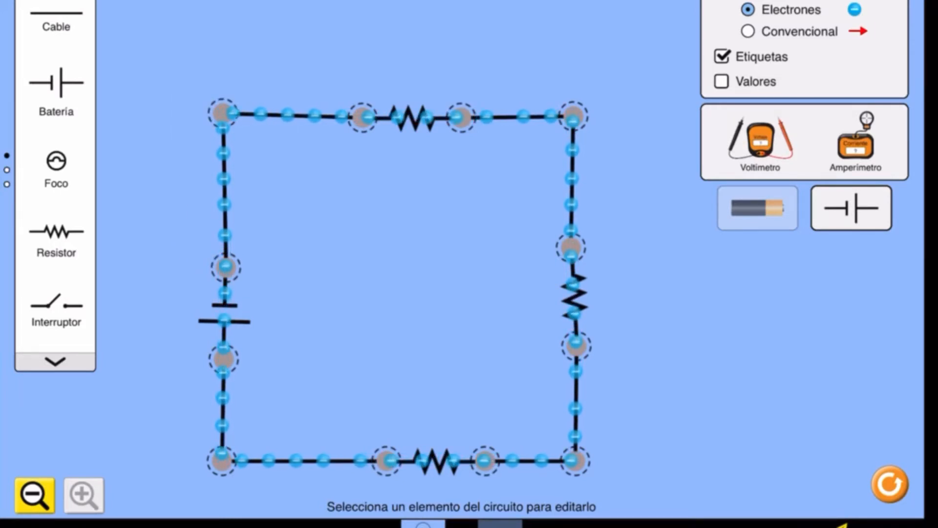
pyautogui.click(224, 314)
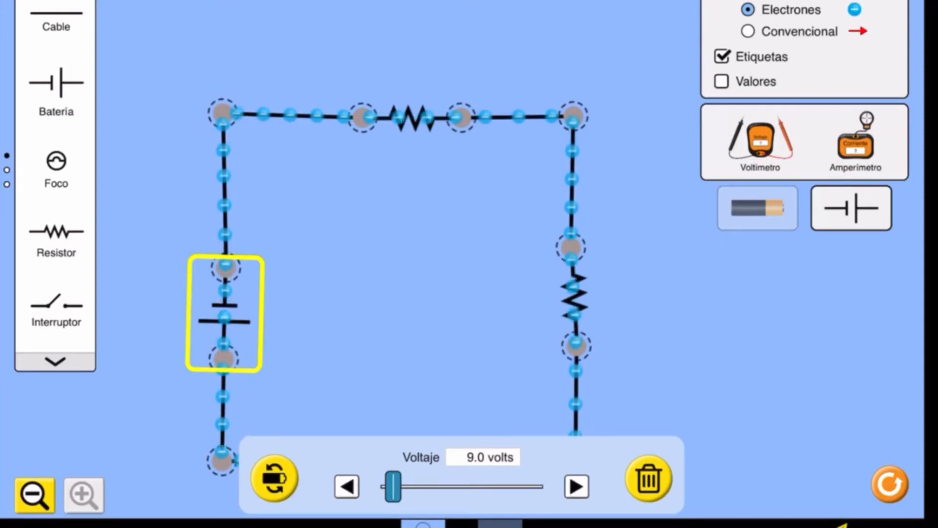
pyautogui.moveTo(393, 486); pyautogui.dragTo(445, 486)
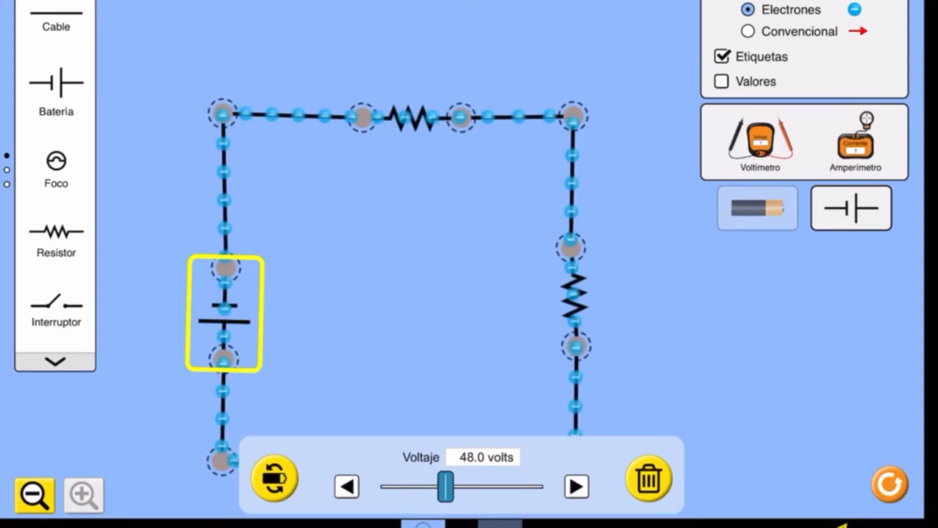
pyautogui.click(391, 293)
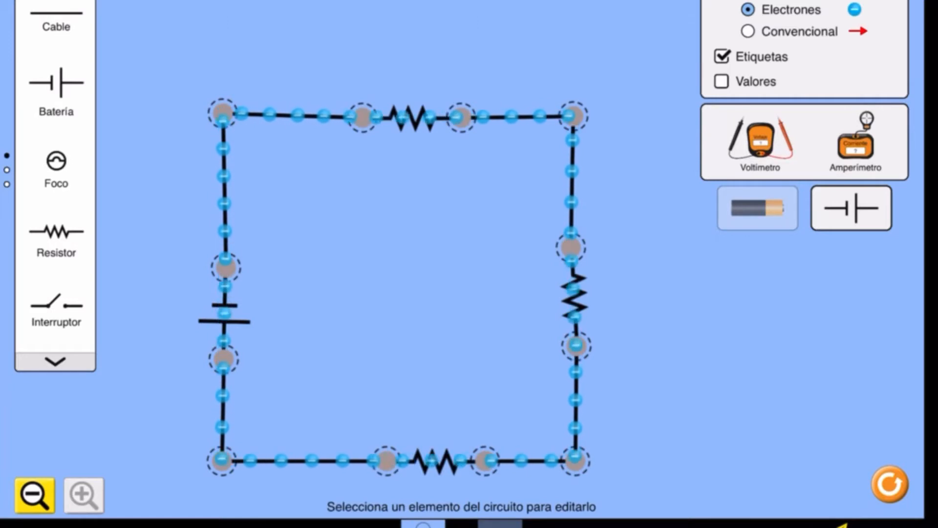
pyautogui.click(757, 207)
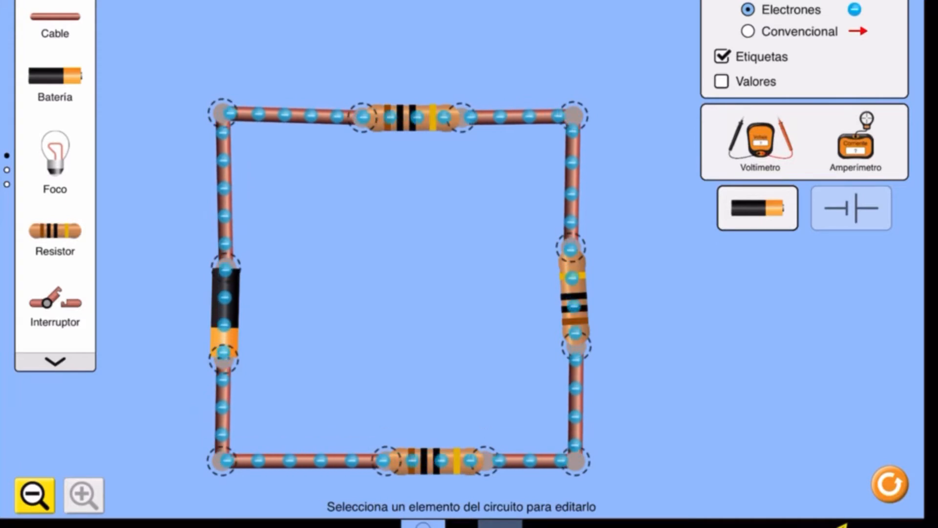
# Step: Replace the resistors on the circuit's right and bottom sides with plain wire, and display the component values
pyautogui.click(573, 296)
pyautogui.click(606, 479)
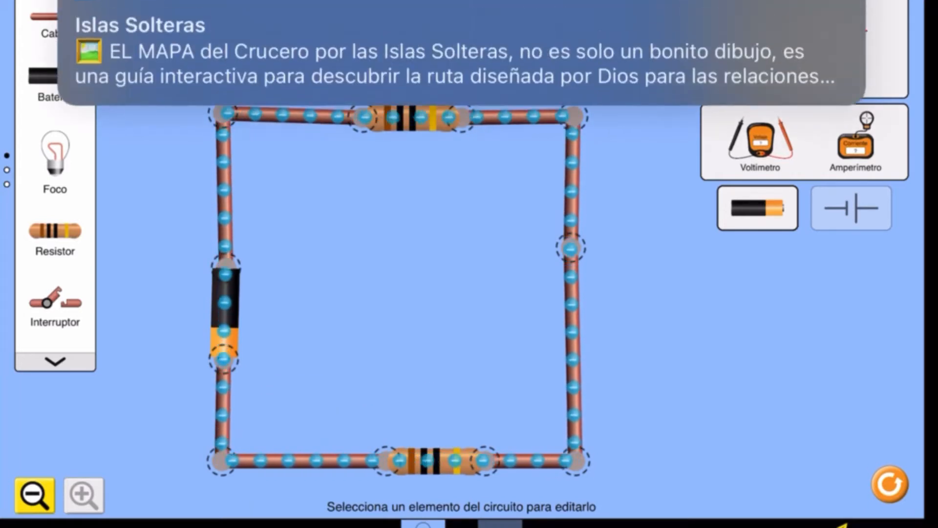
pyautogui.click(721, 82)
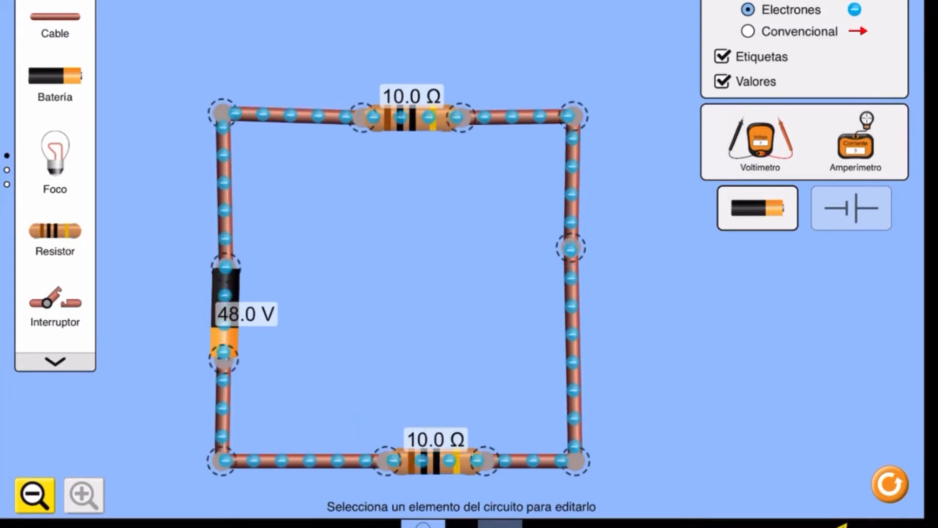
pyautogui.click(435, 460)
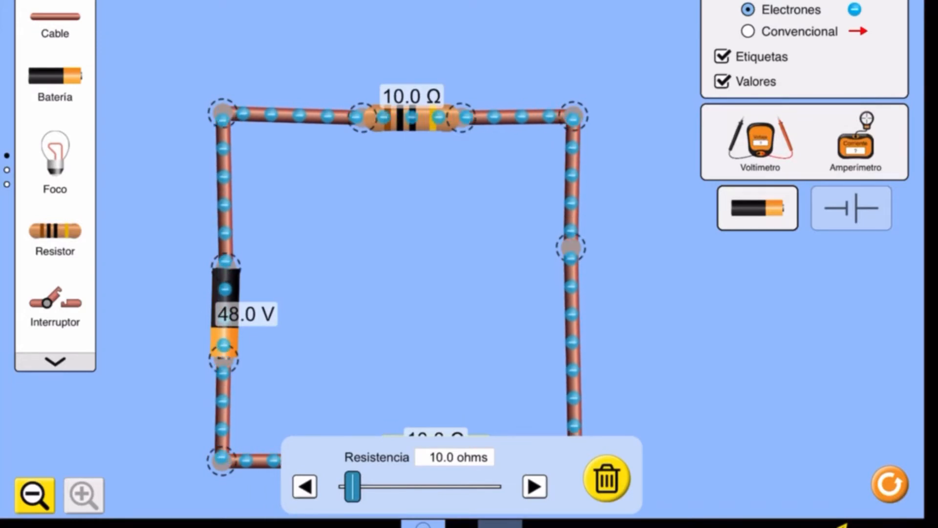
pyautogui.press('Delete')
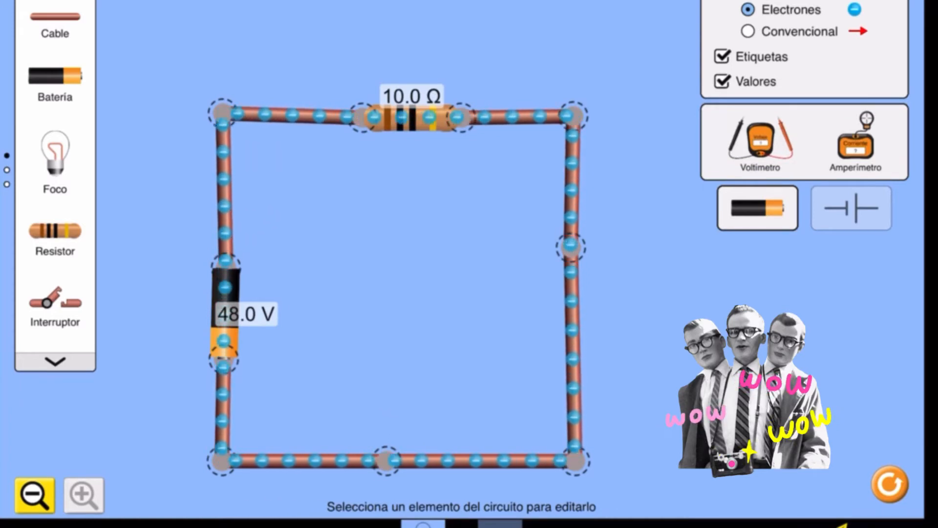
# Step: Place an ammeter inside the loop and measure the current in the wires on the circuit's top and right sides
pyautogui.moveTo(855, 142); pyautogui.dragTo(425, 312)
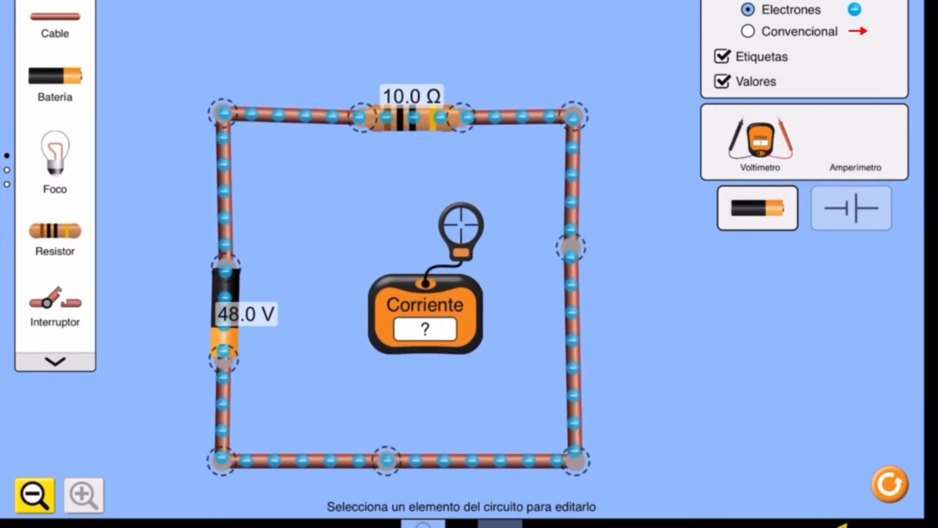
pyautogui.moveTo(461, 225); pyautogui.dragTo(514, 117)
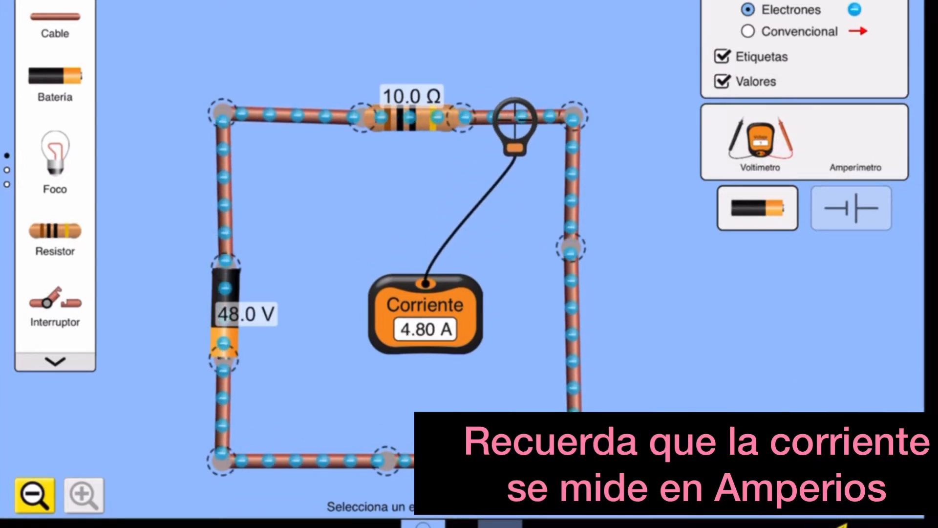
pyautogui.moveTo(514, 117); pyautogui.dragTo(572, 341)
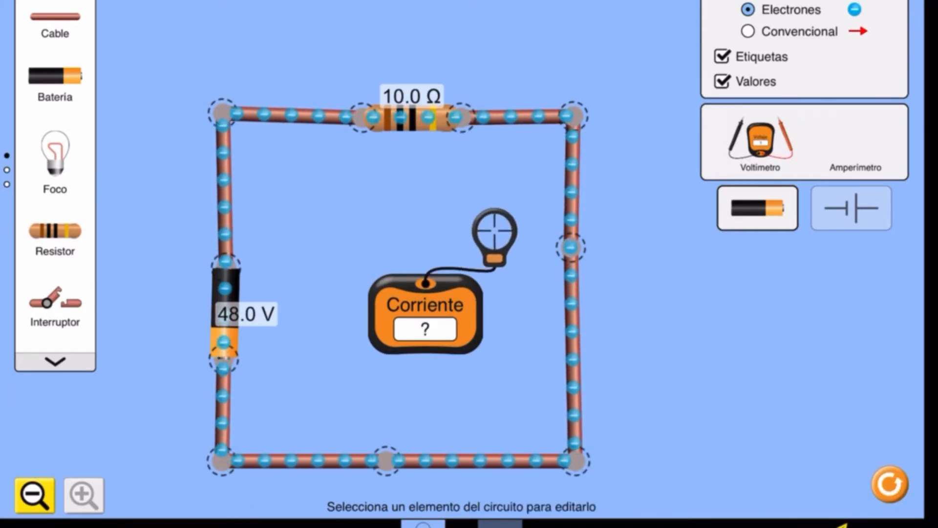
# Step: Set the remaining resistor's resistance to 64 ohms and measure the current in the wire on the circuit's right side
pyautogui.click(412, 118)
pyautogui.moveTo(352, 486); pyautogui.dragTo(425, 486)
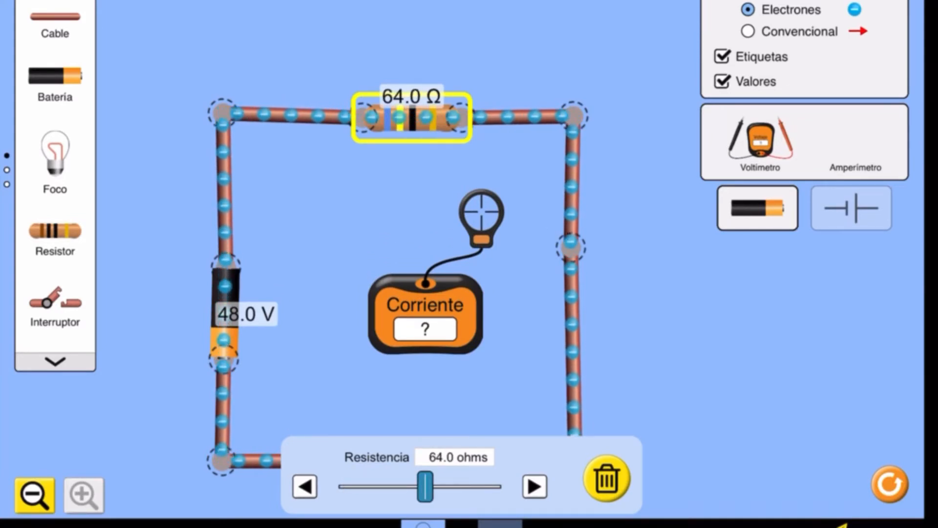
pyautogui.click(391, 396)
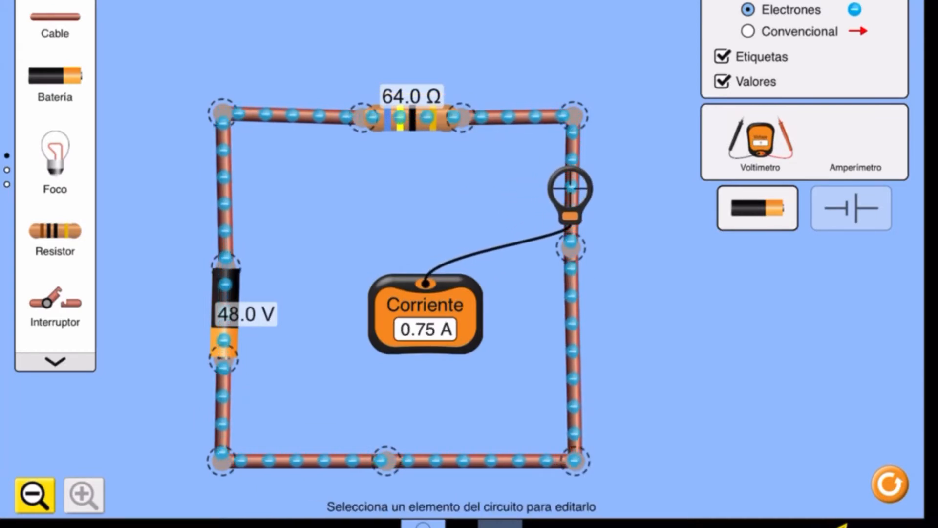
# Step: Put the ammeter back in the toolbox and hide the component values
pyautogui.moveTo(425, 312); pyautogui.dragTo(855, 142)
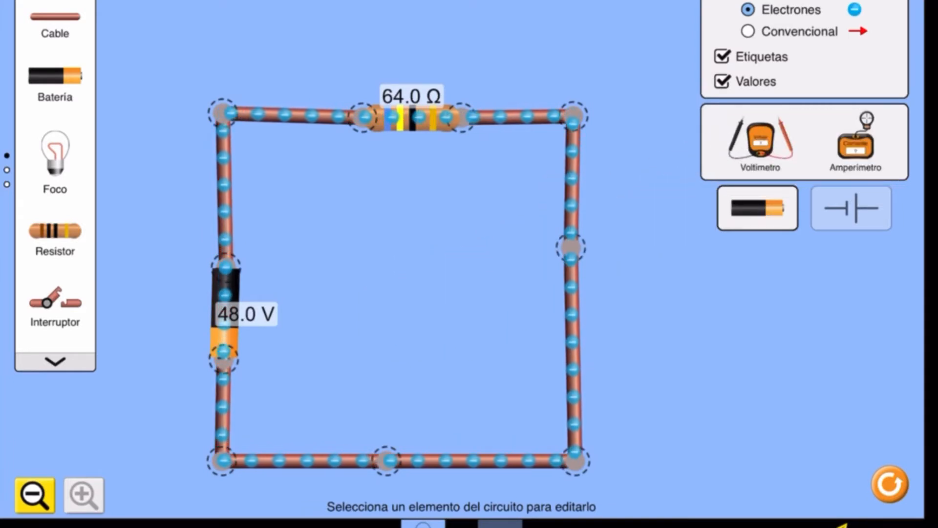
pyautogui.click(722, 81)
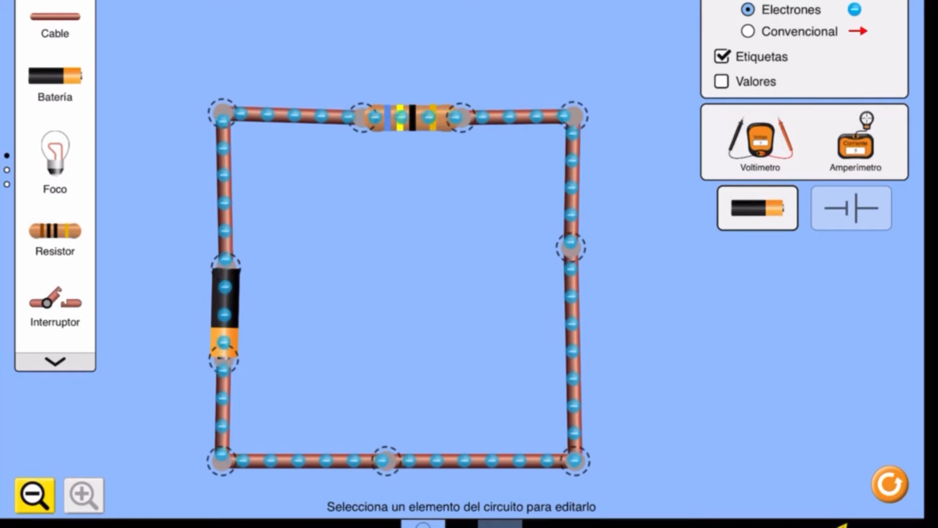